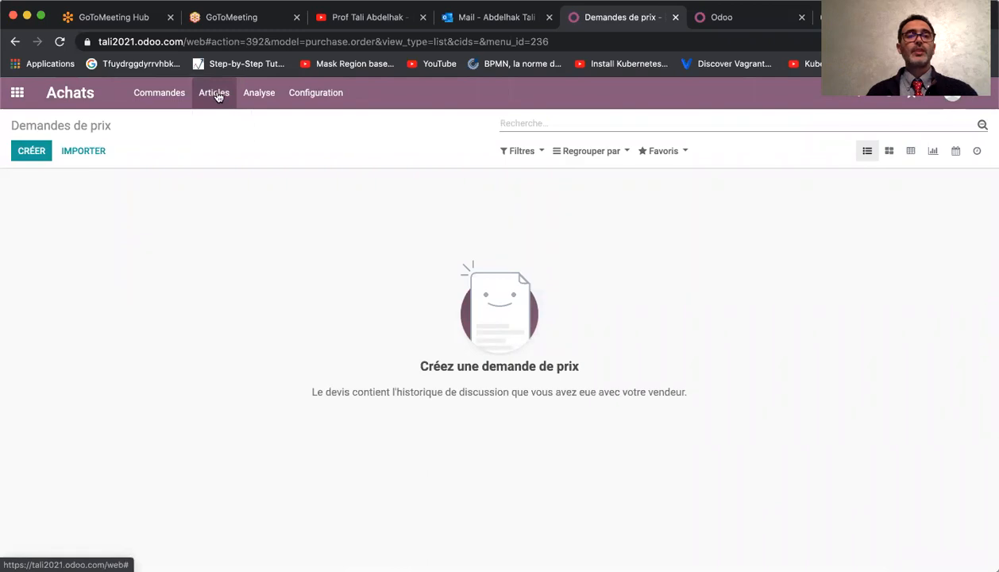
Create a new purchase price request (Demande de prix) with Casa as the supplier.
left_click(219, 122)
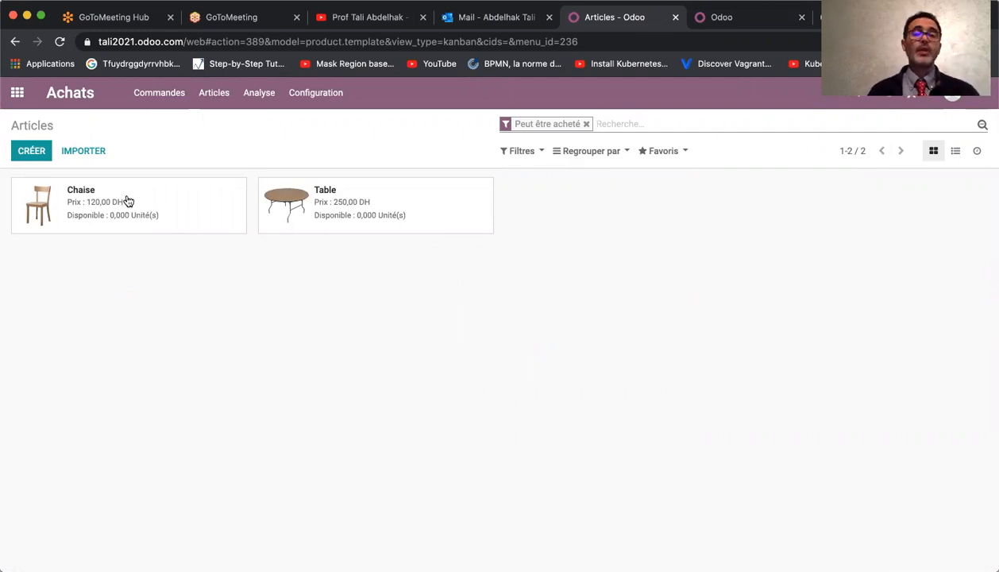
left_click(159, 94)
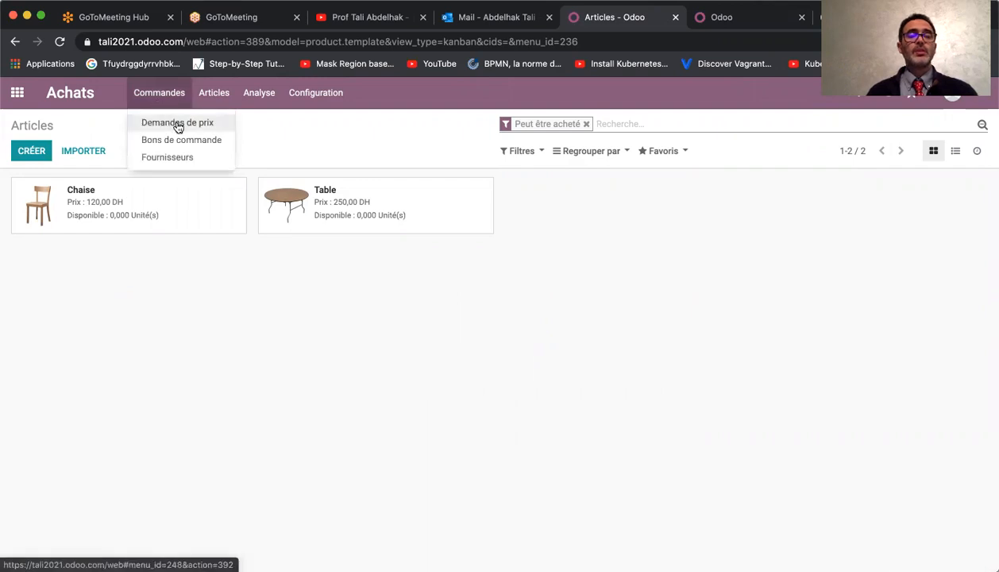
left_click(178, 125)
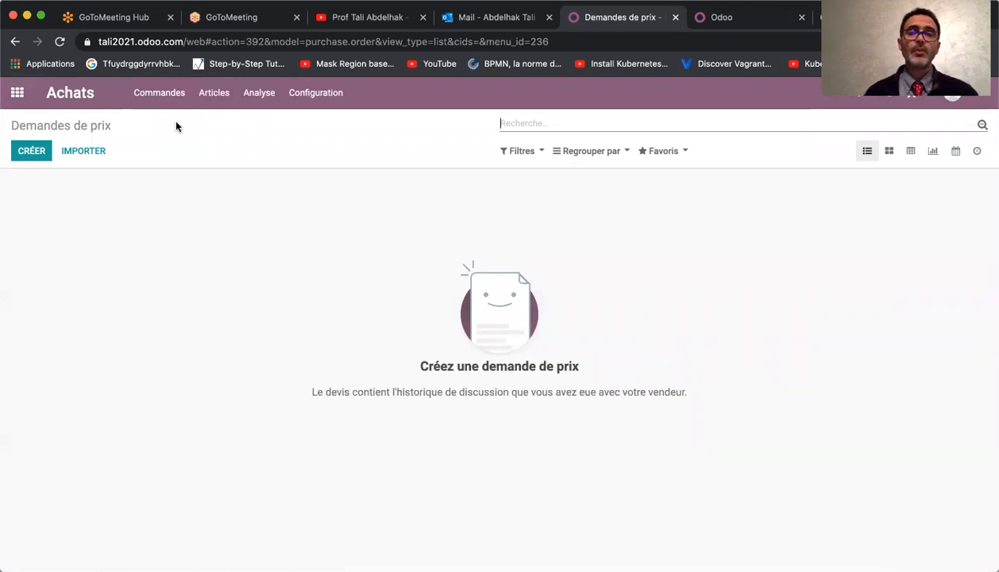
left_click(30, 153)
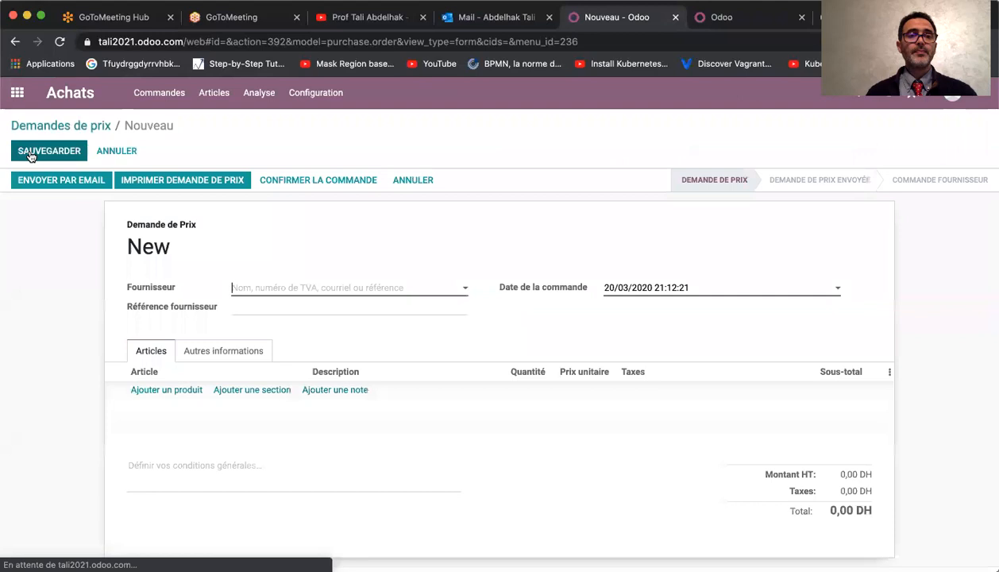
left_click(330, 290)
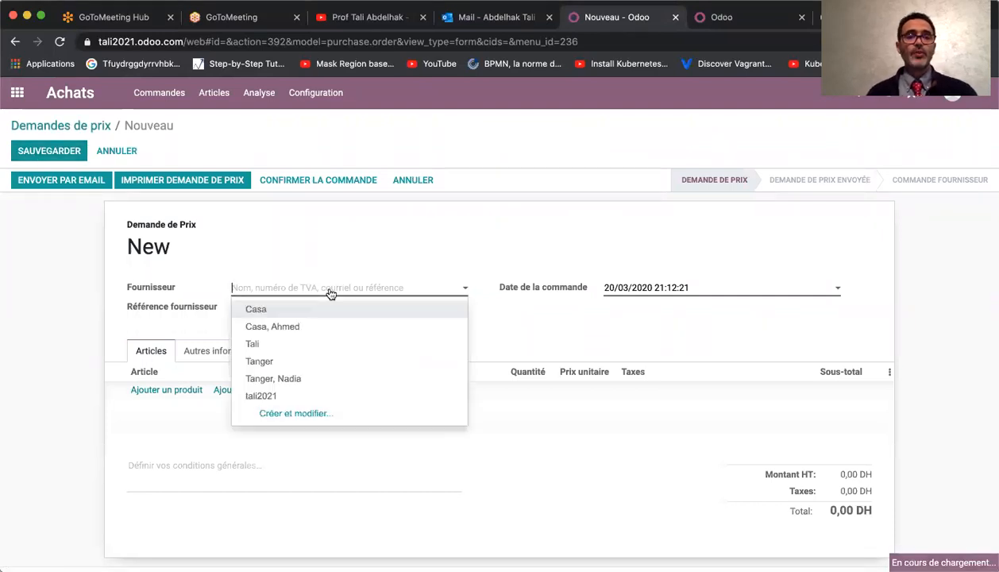
left_click(256, 310)
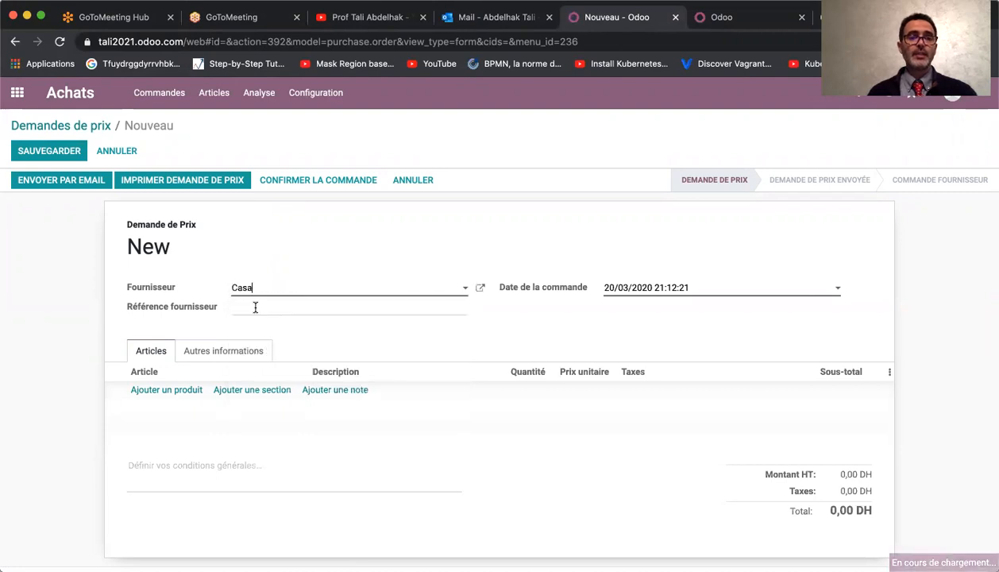
left_click(613, 296)
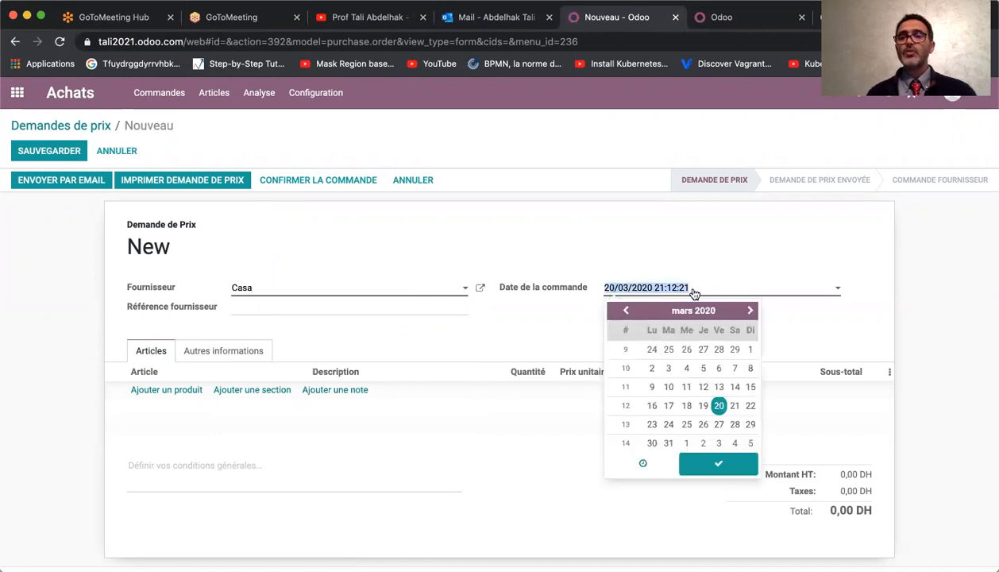
left_click(561, 250)
left_click(337, 301)
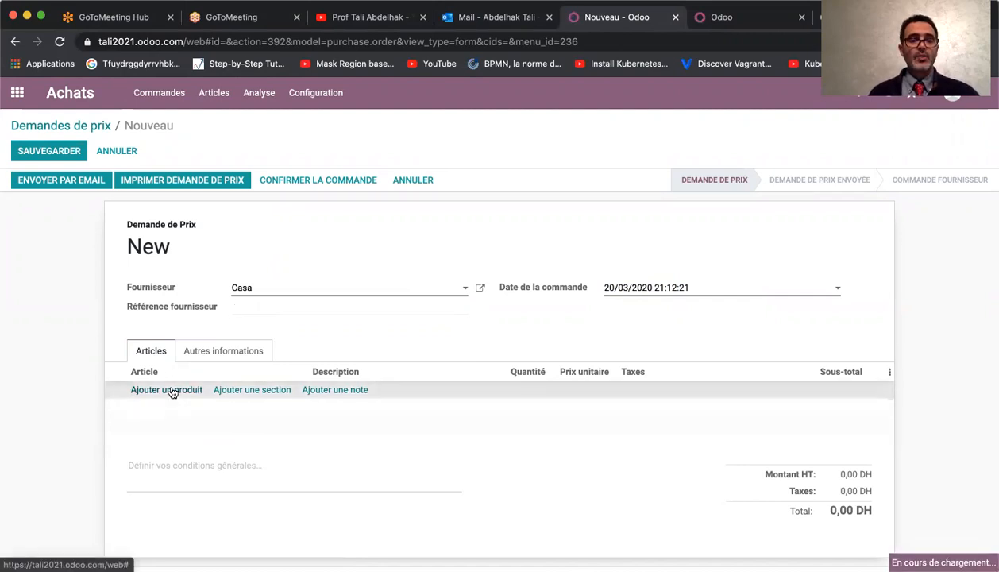
Add a Table line to the price request with a quantity of 10 and a unit price of 160.
left_click(170, 389)
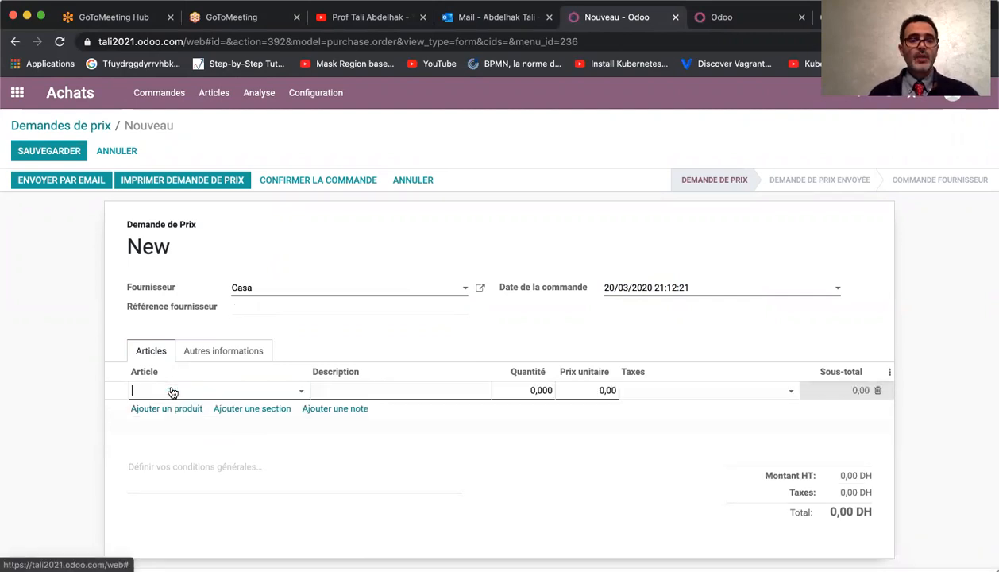
left_click(303, 392)
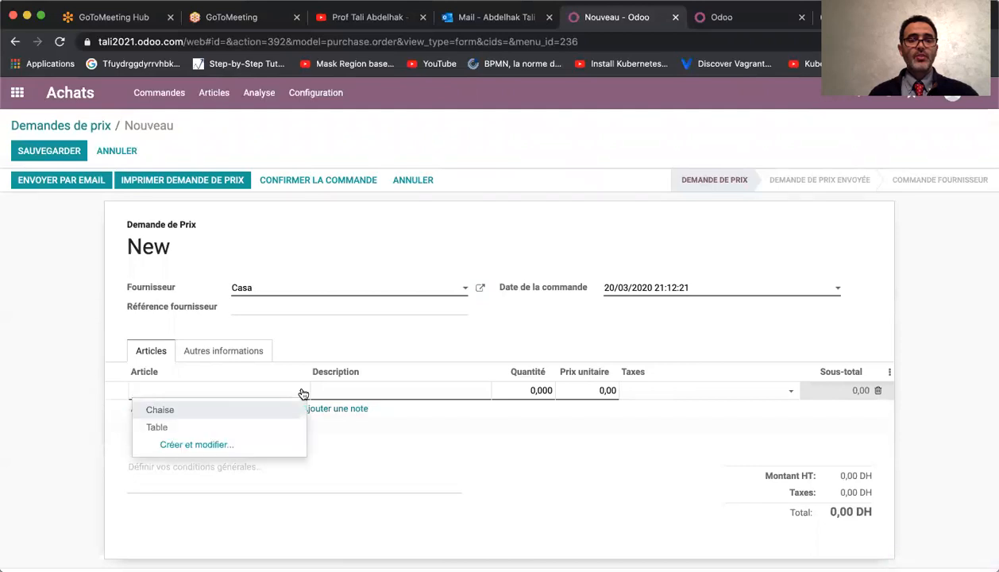
left_click(157, 427)
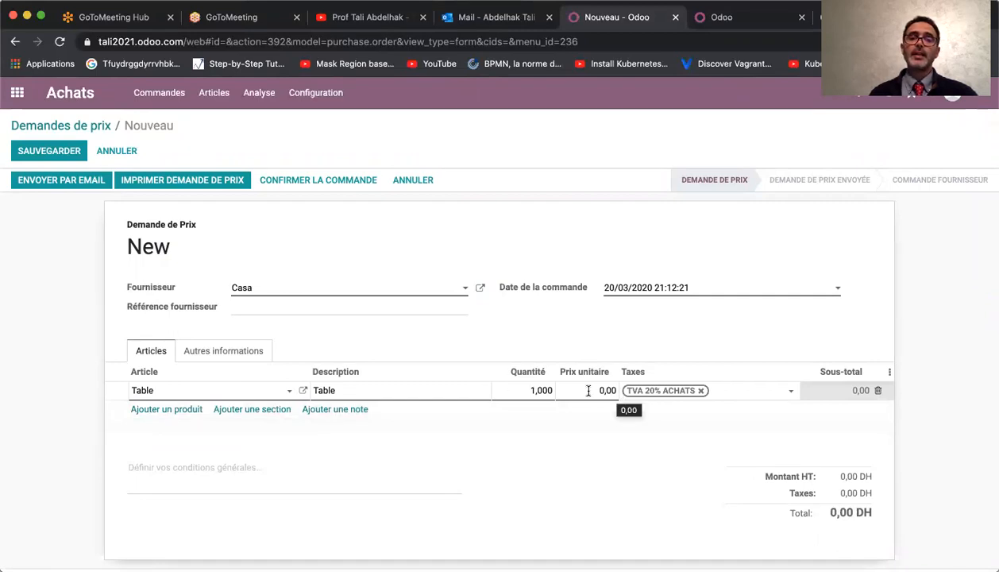
left_click(543, 389)
type("10")
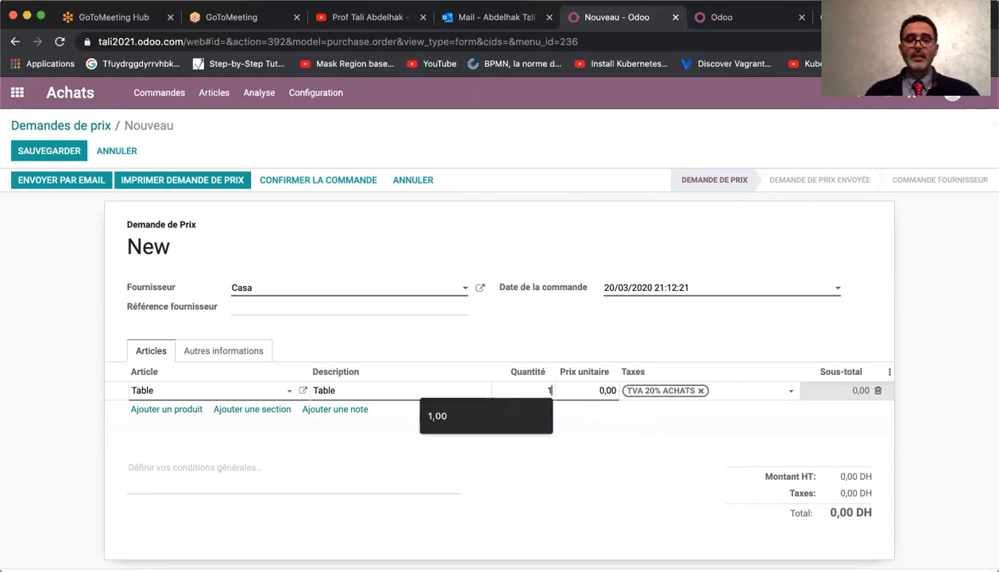
left_click(601, 388)
type("160")
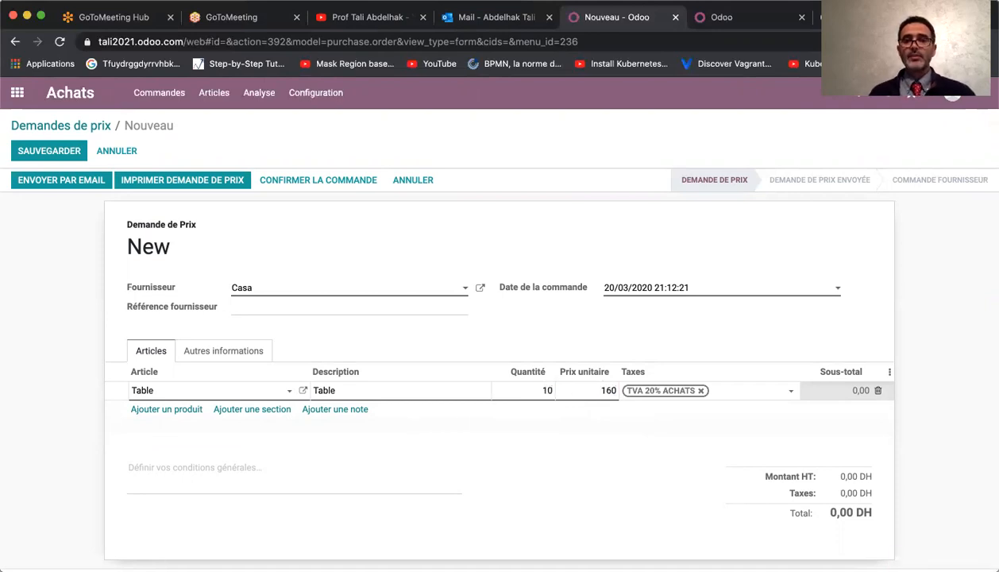
Add a Chaise line below the Table line with a quantity of 5.
left_click(182, 411)
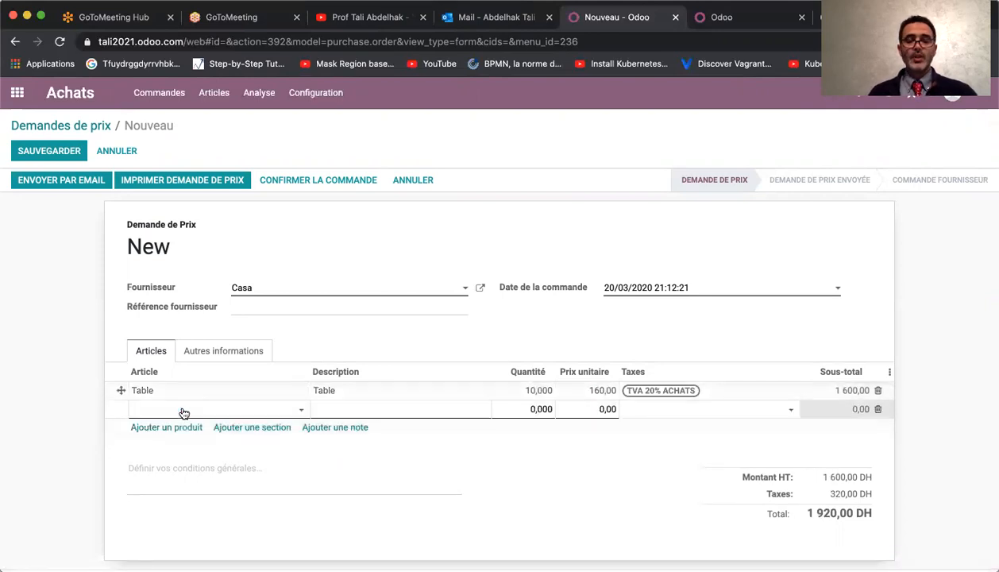
type("C")
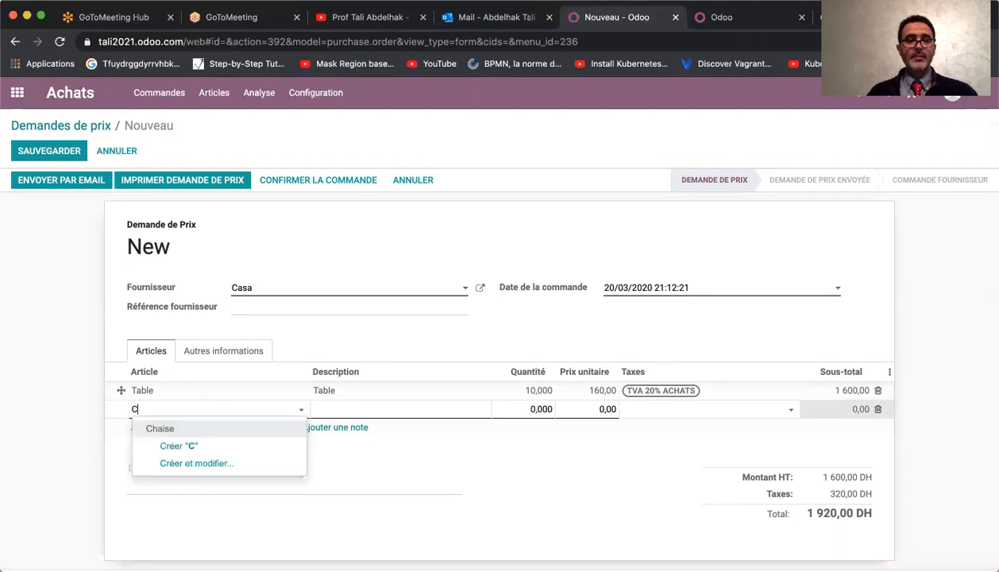
left_click(161, 429)
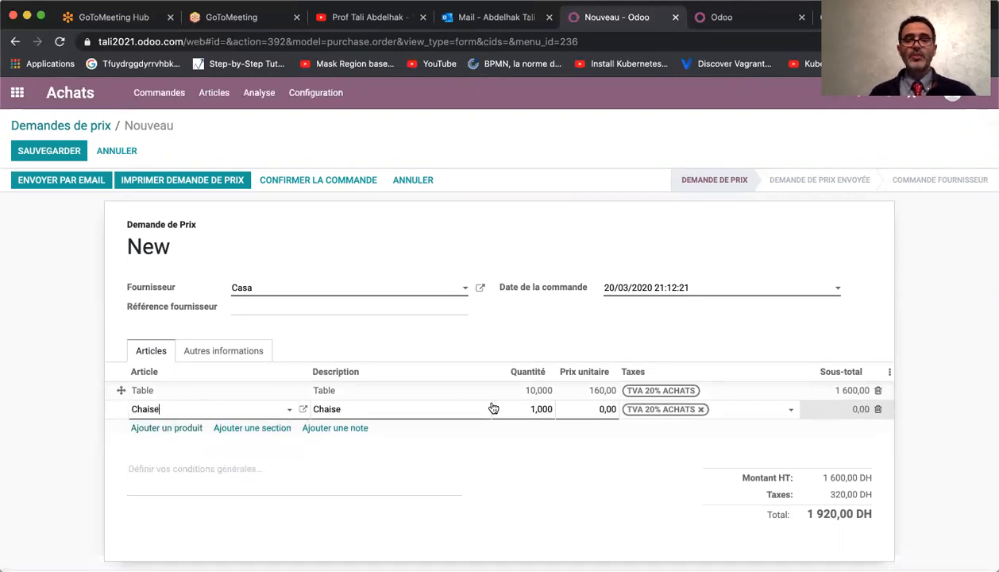
left_click(540, 409)
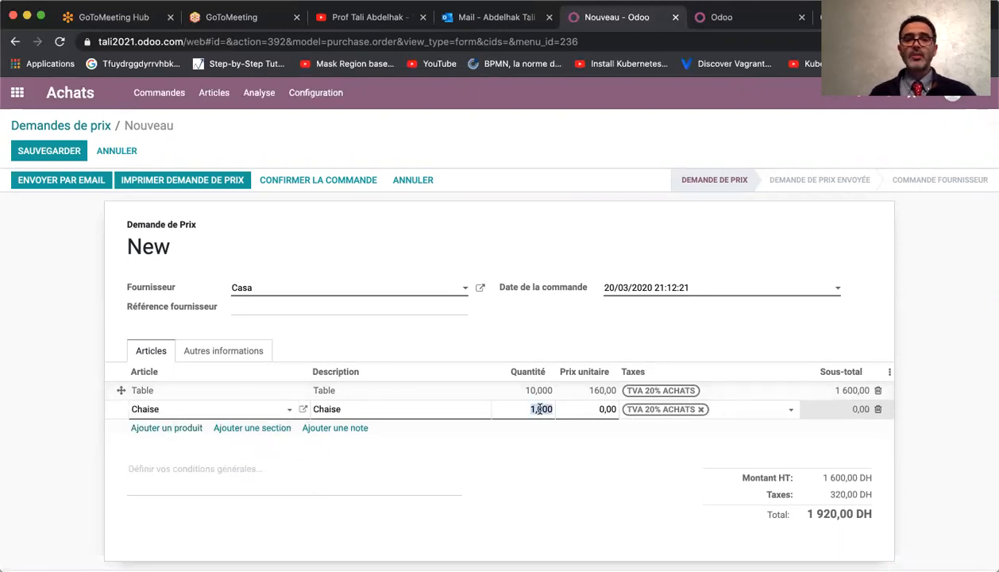
type("5")
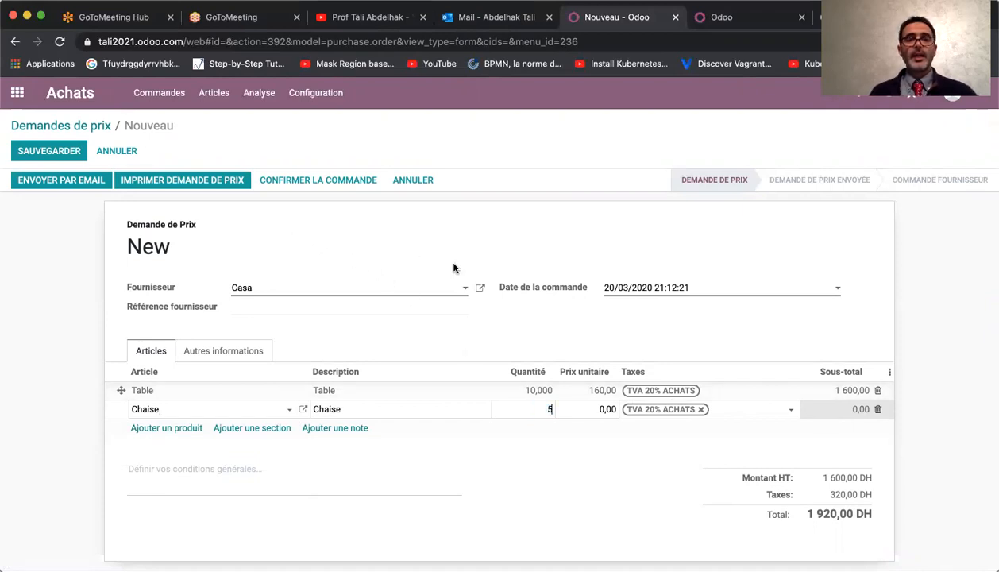
left_click(461, 456)
scroll(461, 456, "down", 2)
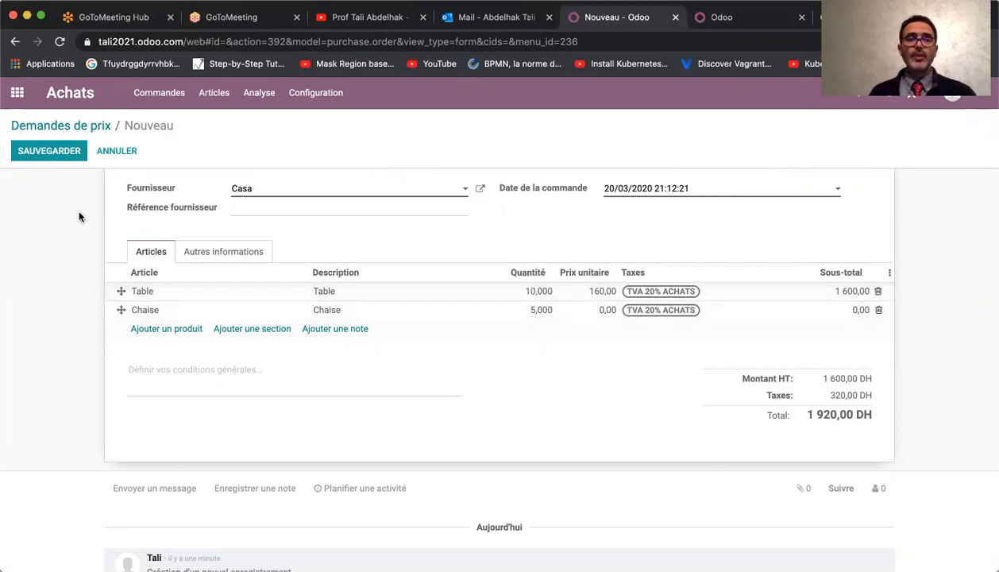
left_click(38, 150)
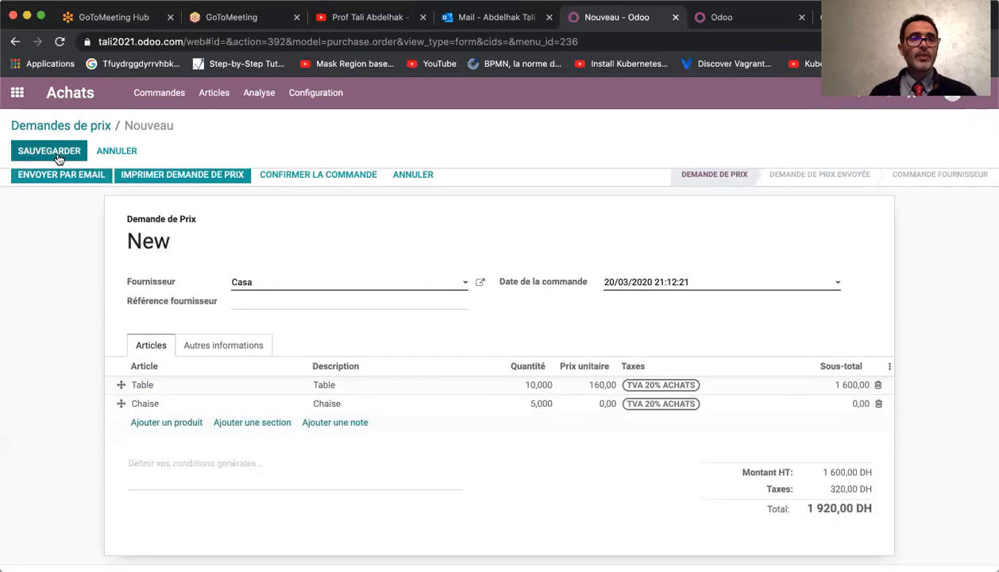
Set the Chaise line's unit price to 80 and save the price request.
left_click(600, 409)
type("80")
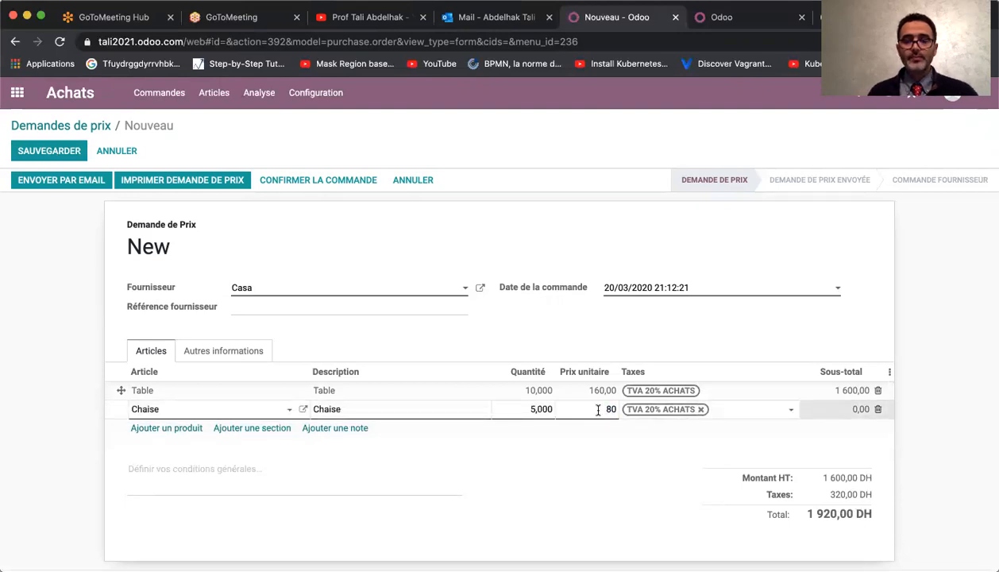
left_click(512, 473)
scroll(603, 474, "down", 2)
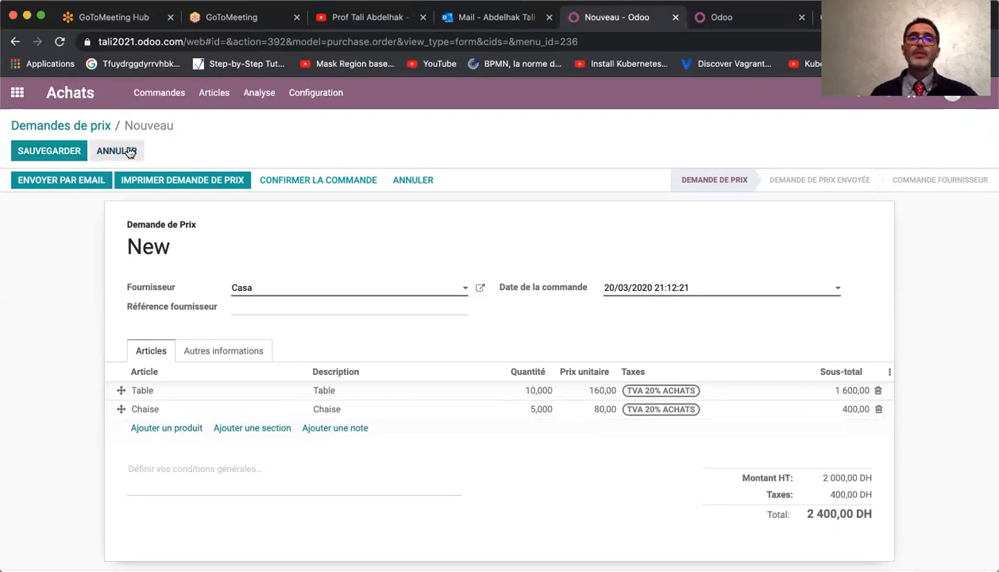
left_click(55, 151)
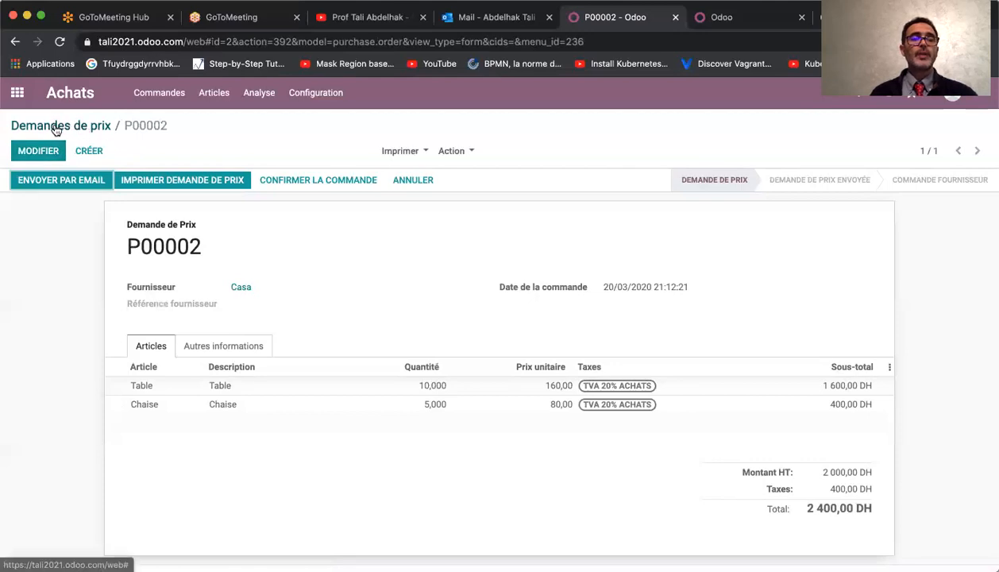
left_click(55, 127)
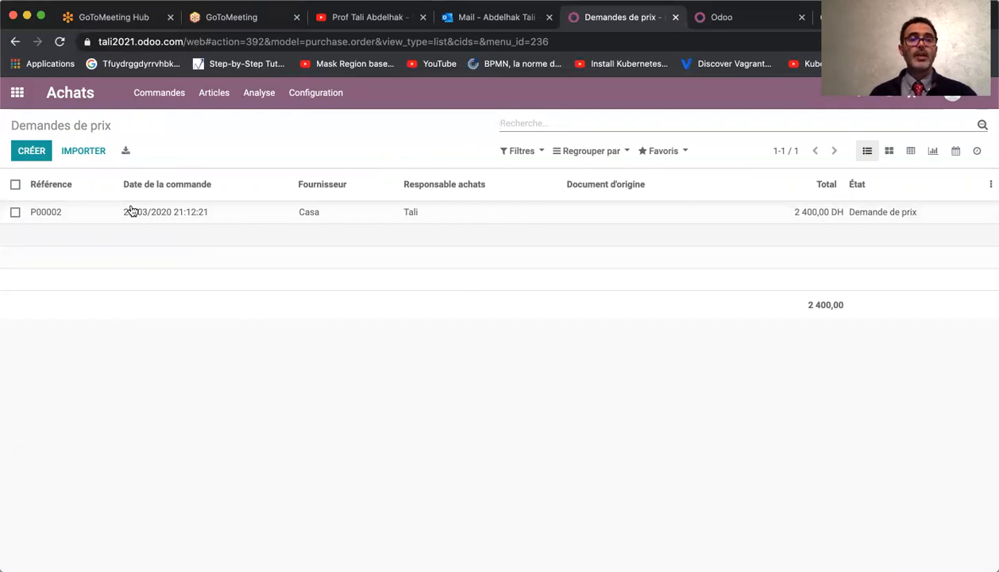
left_click(15, 212)
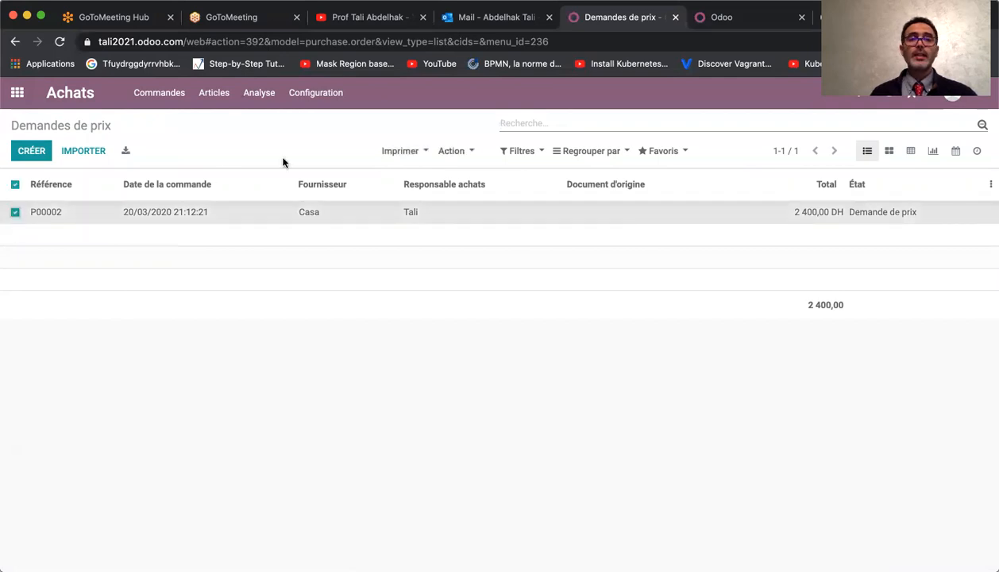
left_click(448, 157)
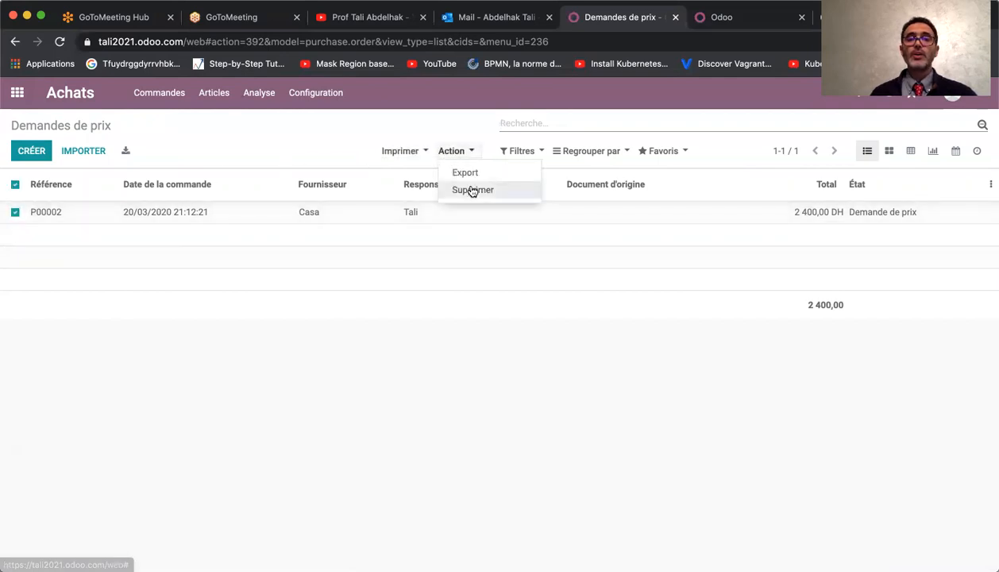
left_click(283, 121)
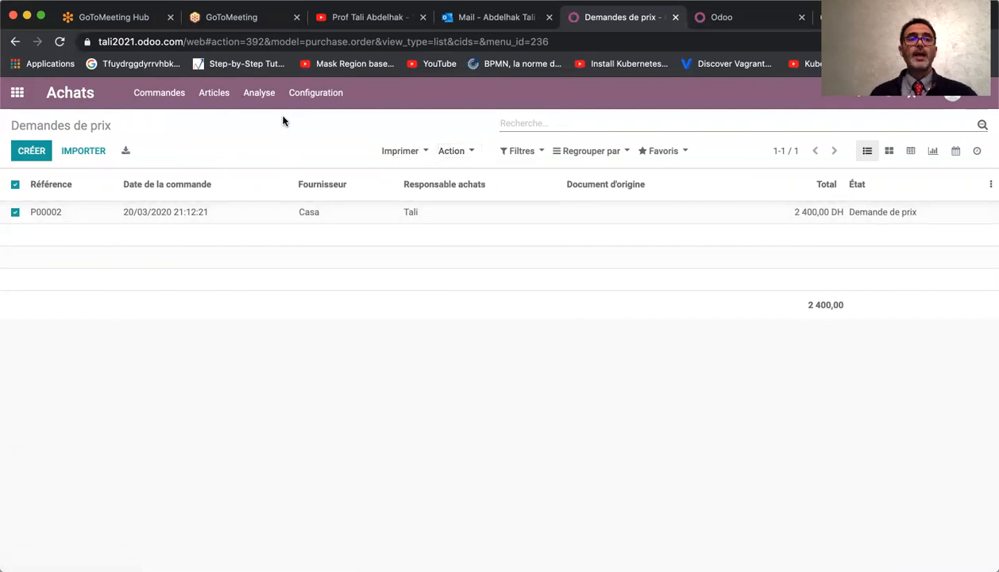
left_click(16, 213)
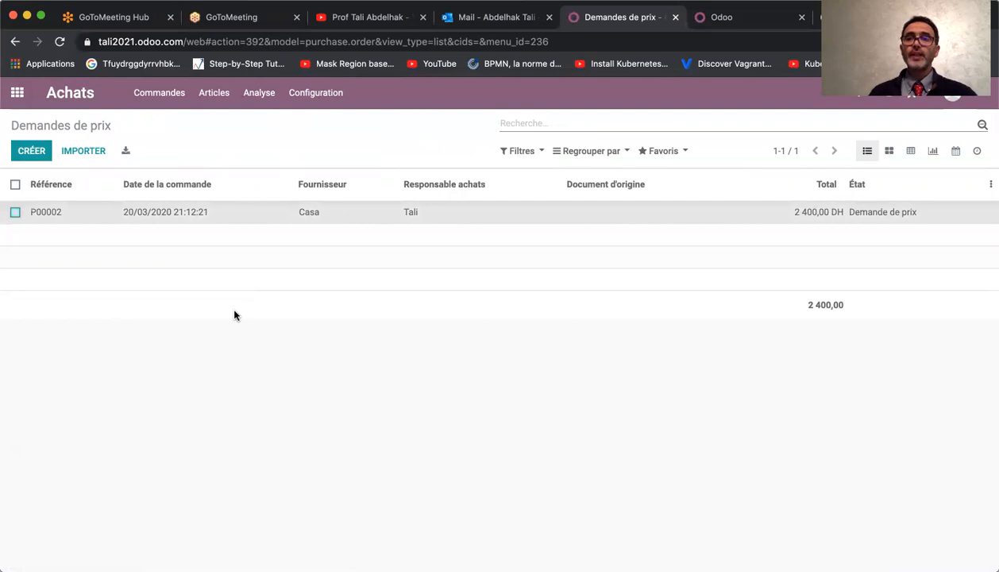
Open the Casa price request from the list and confirm it as a purchase order.
left_click(176, 215)
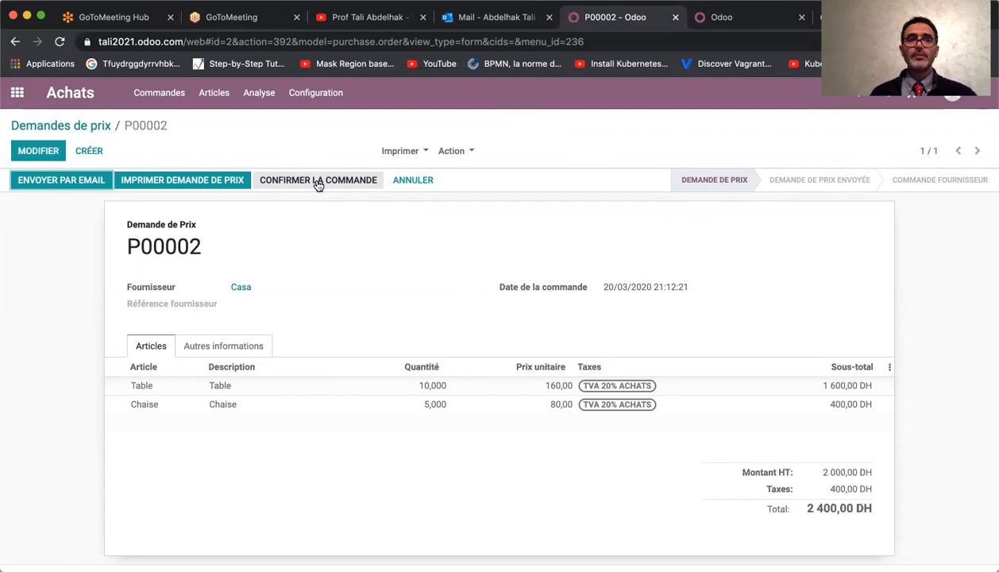
left_click(317, 183)
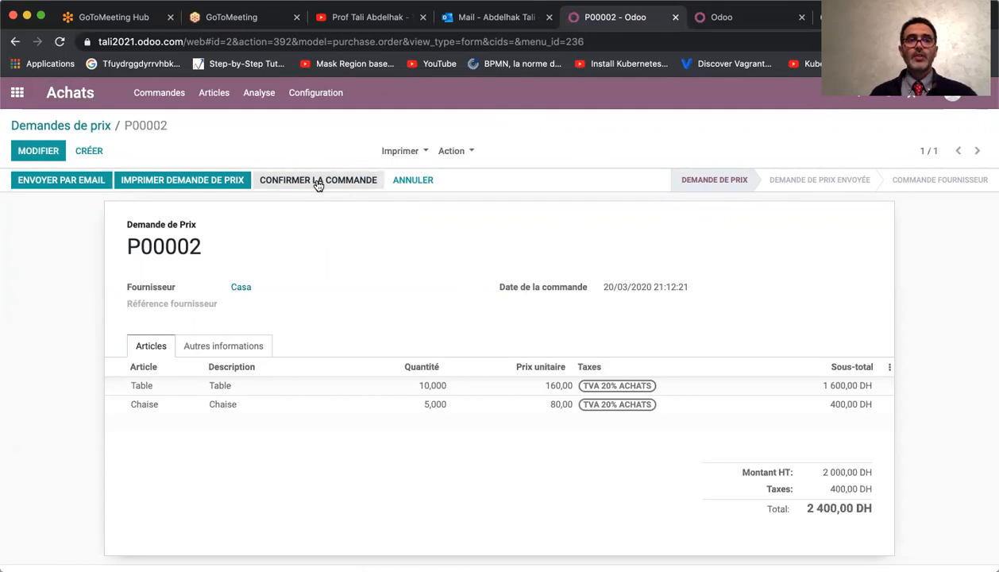